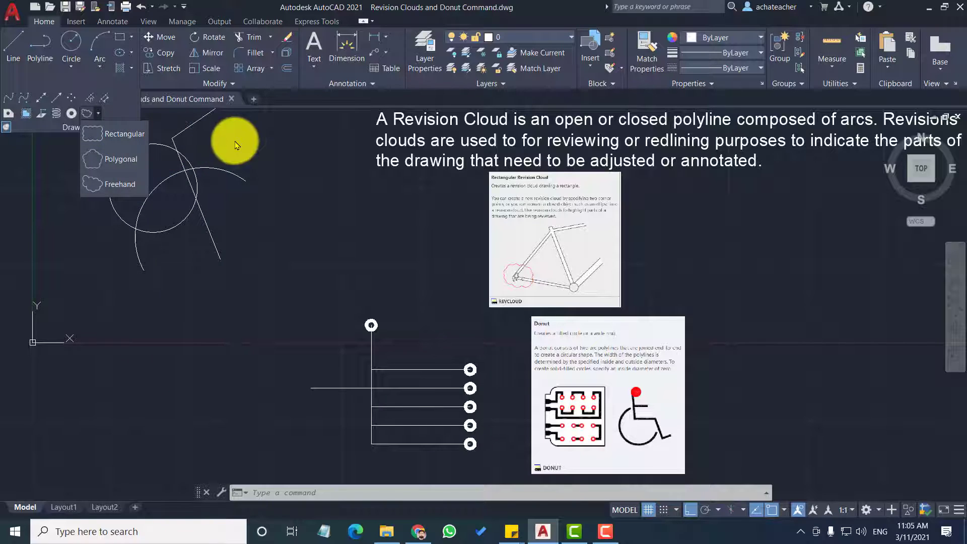
Examine the area where the circle, the arc and the slanted line cross, then the whole sheet.
{"action": "scroll", "coordinate": [165, 139], "scroll_direction": "up", "scroll_amount": 3}
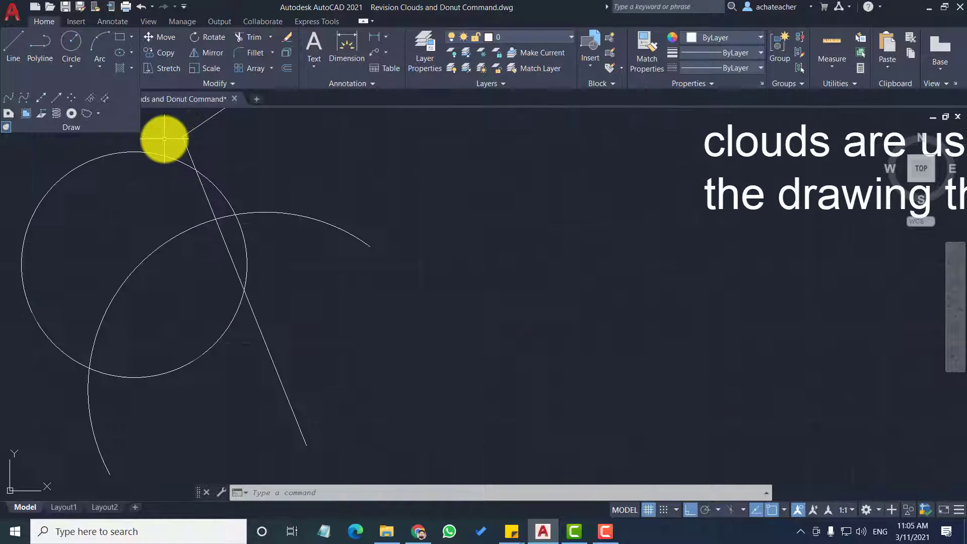
{"action": "scroll", "coordinate": [166, 138], "scroll_direction": "up", "scroll_amount": 2}
{"action": "scroll", "coordinate": [169, 137], "scroll_direction": "down", "scroll_amount": 4}
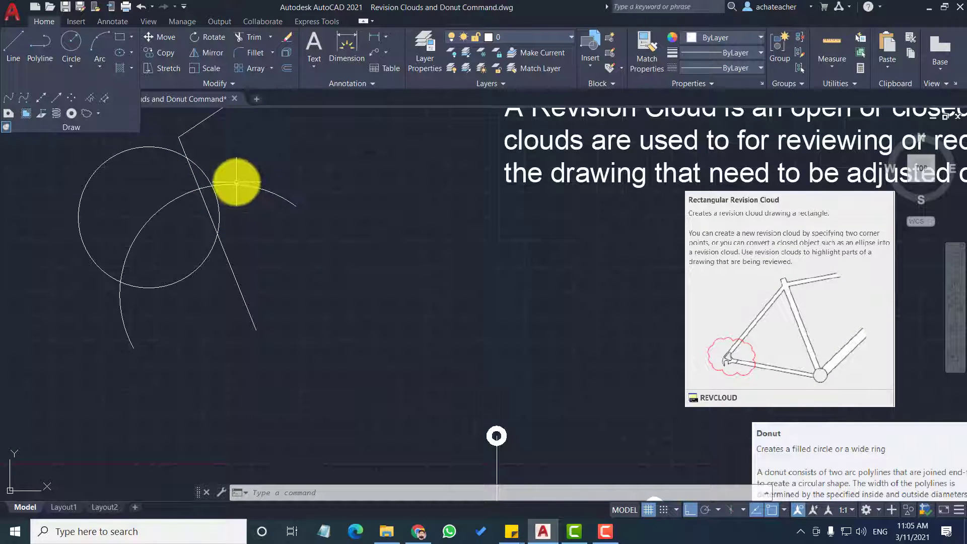
{"action": "scroll", "coordinate": [210, 188], "scroll_direction": "up", "scroll_amount": 4}
{"action": "left_click", "coordinate": [242, 183]}
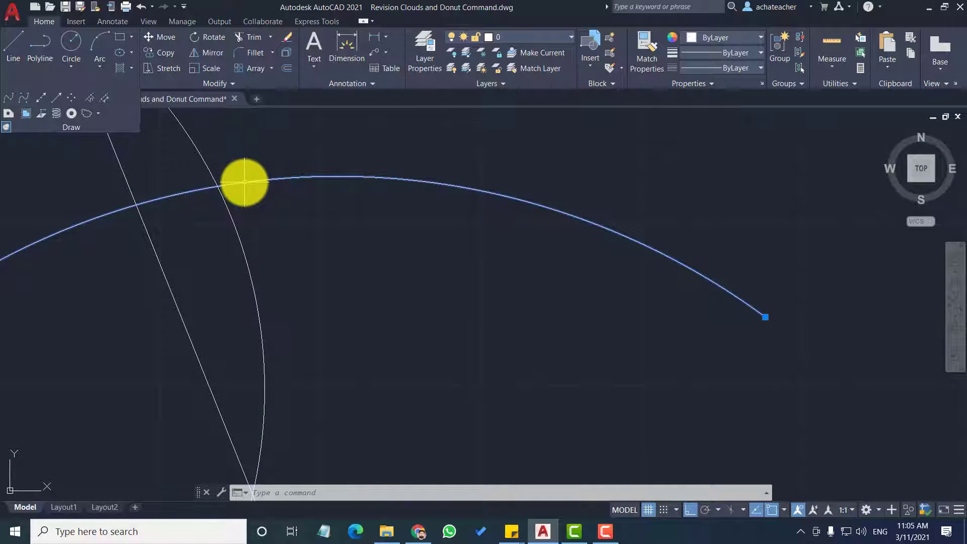
{"action": "scroll", "coordinate": [263, 198], "scroll_direction": "down", "scroll_amount": 3}
{"action": "scroll", "coordinate": [252, 194], "scroll_direction": "up", "scroll_amount": 4}
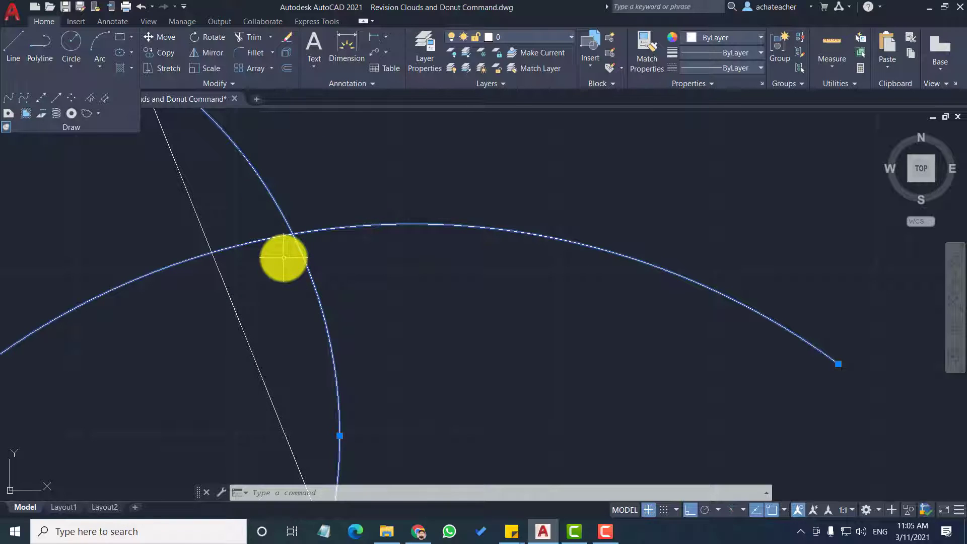
{"action": "key", "text": "Escape"}
{"action": "scroll", "coordinate": [395, 276], "scroll_direction": "down", "scroll_amount": 4}
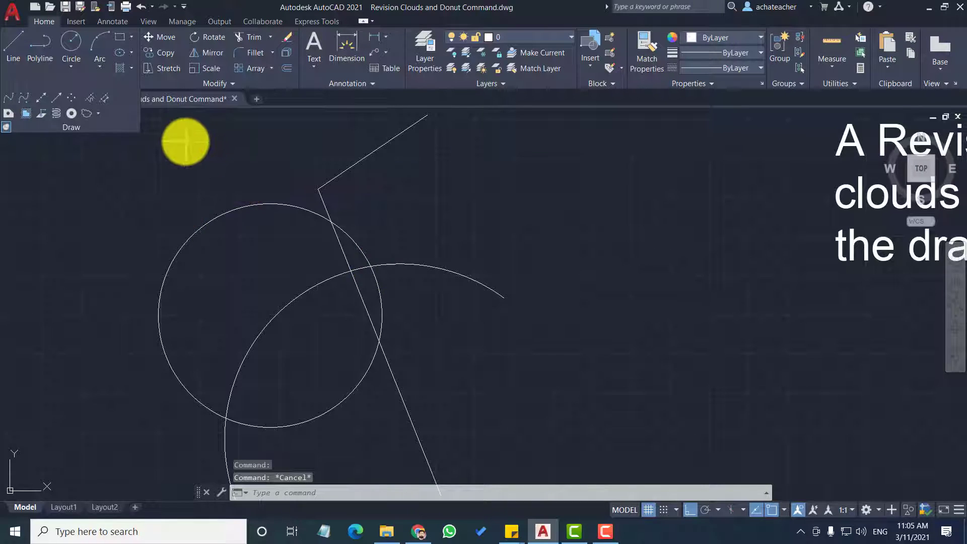
{"action": "scroll", "coordinate": [188, 143], "scroll_direction": "down", "scroll_amount": 4}
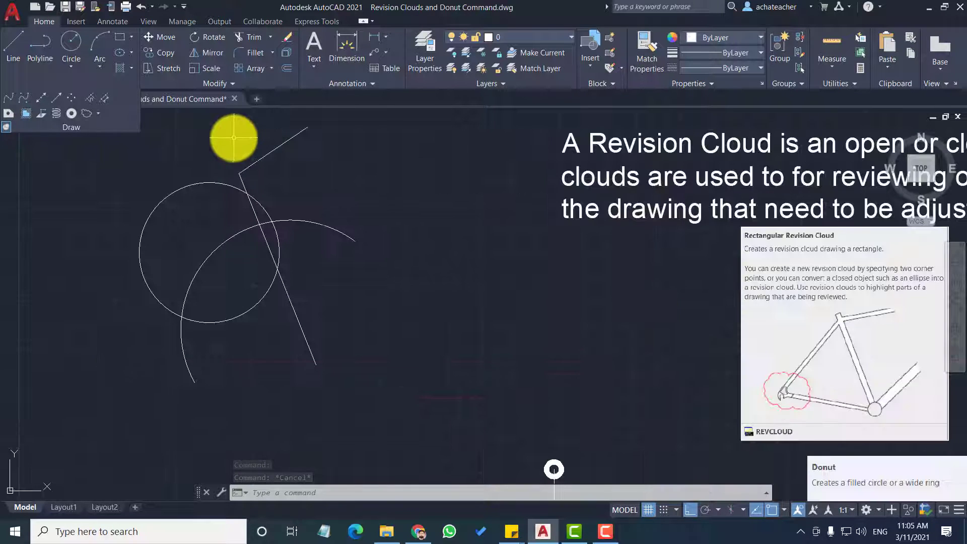
{"action": "scroll", "coordinate": [213, 137], "scroll_direction": "down", "scroll_amount": 2}
{"action": "scroll", "coordinate": [210, 134], "scroll_direction": "up", "scroll_amount": 2}
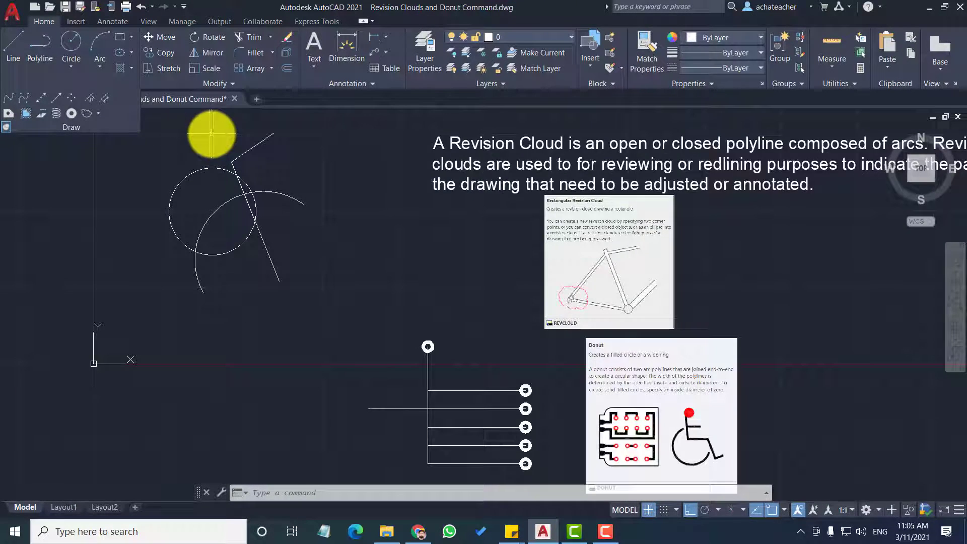
Draw a closed freehand revision cloud in the empty area below the arc and erase it.
{"action": "left_click", "coordinate": [102, 114]}
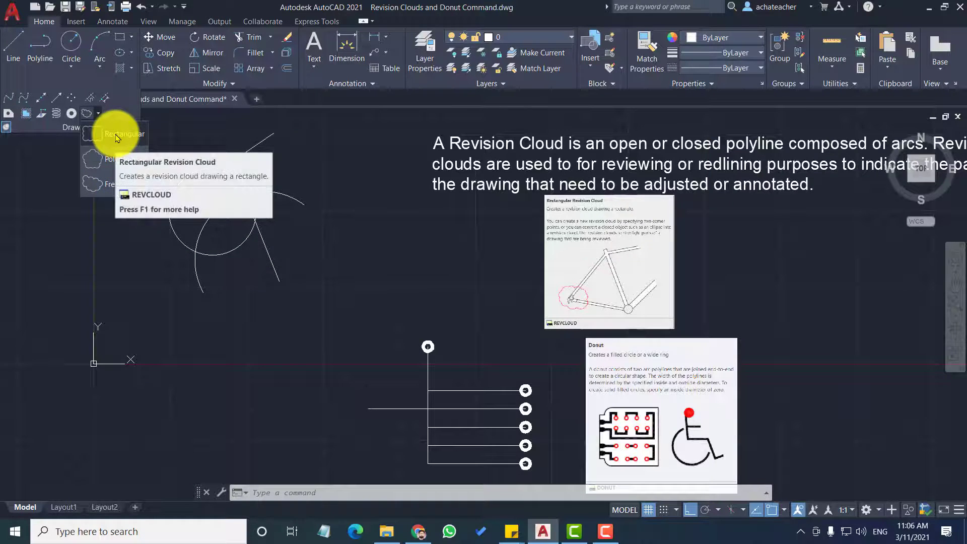
{"action": "left_click", "coordinate": [107, 185]}
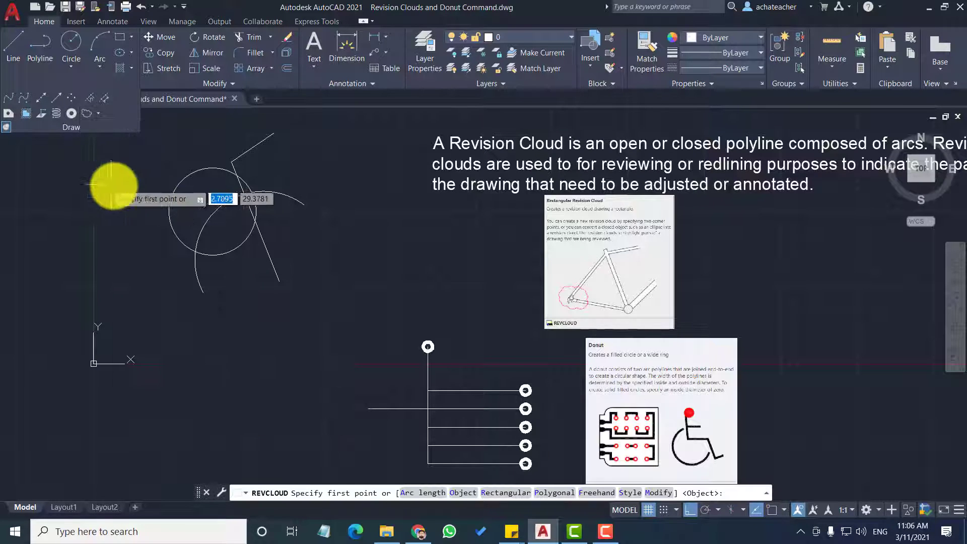
{"action": "left_click", "coordinate": [282, 331]}
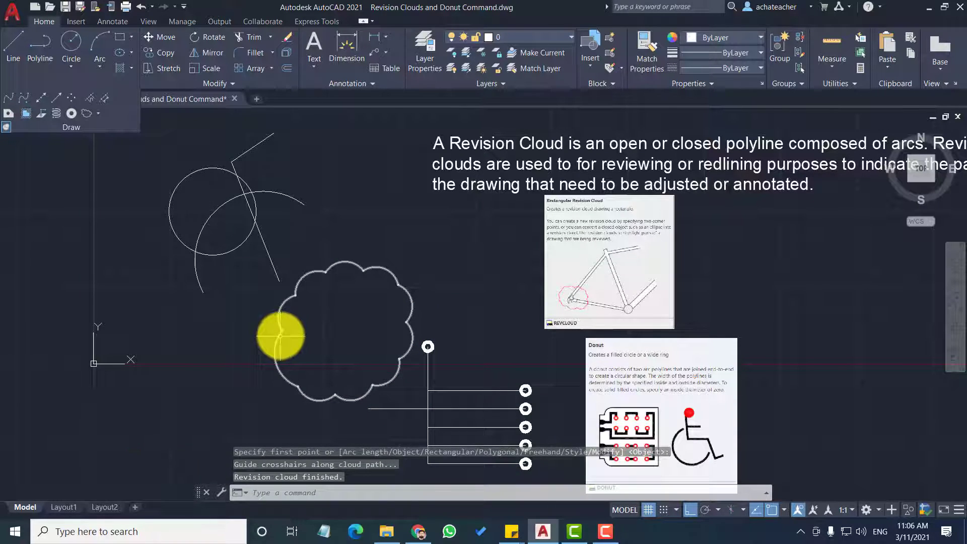
{"action": "left_click", "coordinate": [361, 268]}
{"action": "mouse_move", "coordinate": [363, 272]}
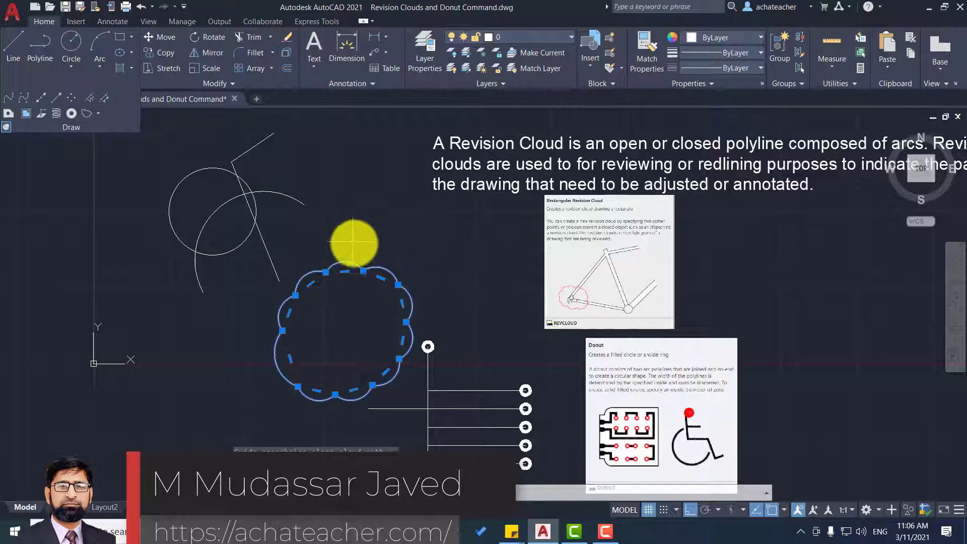
{"action": "key", "text": "Delete"}
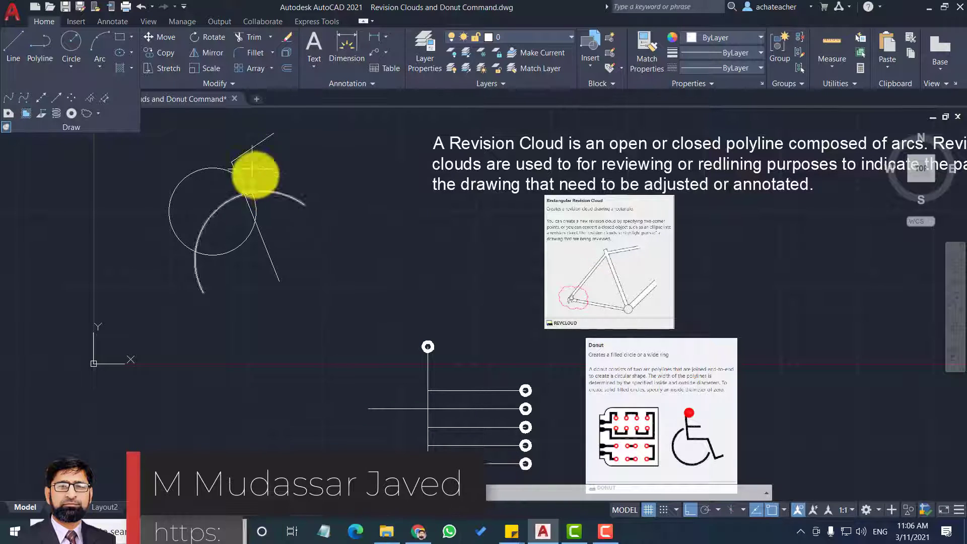
{"action": "scroll", "coordinate": [236, 152], "scroll_direction": "up", "scroll_amount": 4}
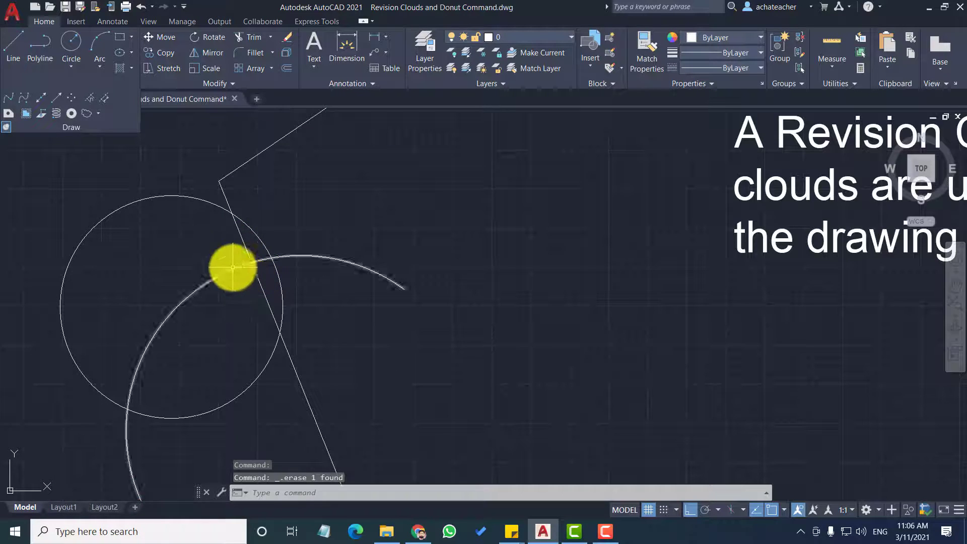
{"action": "left_click", "coordinate": [90, 115]}
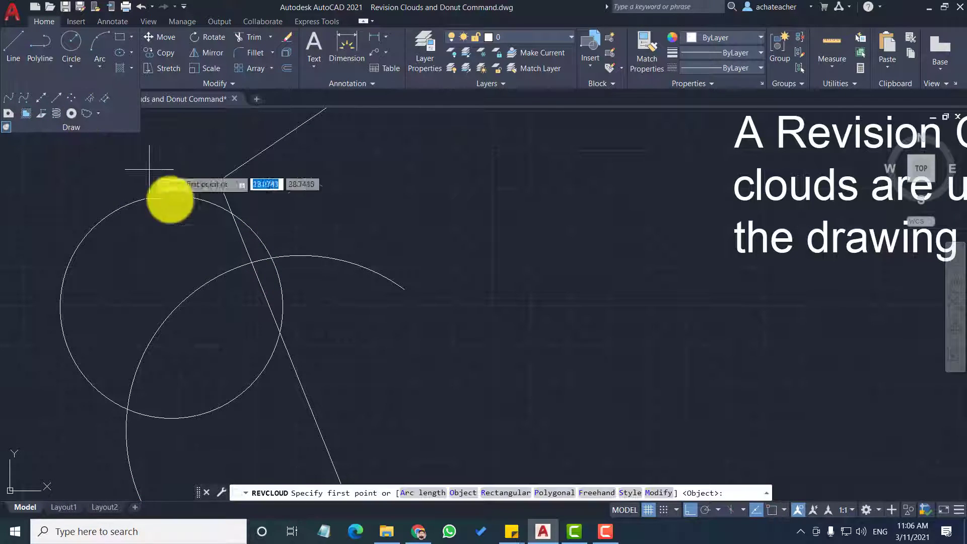
{"action": "left_click", "coordinate": [196, 251]}
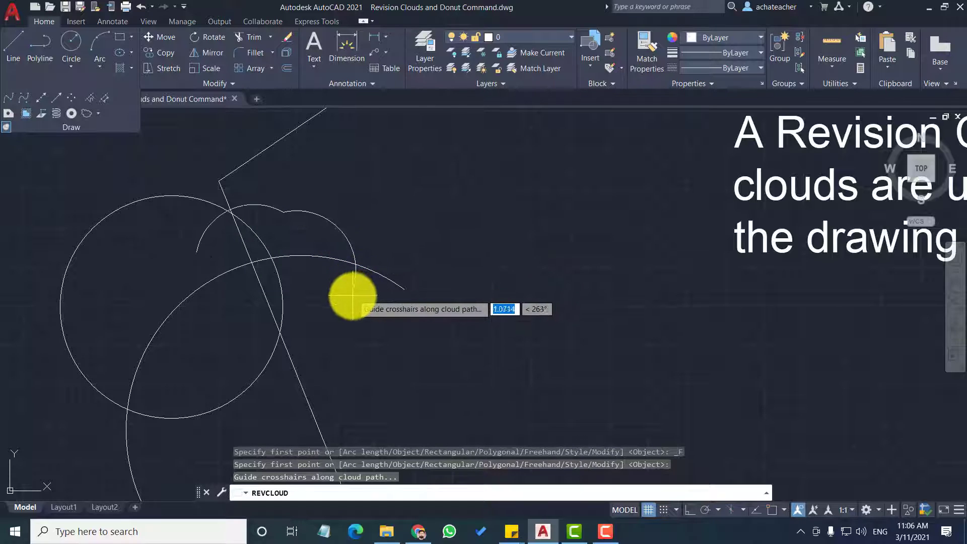
{"action": "left_click", "coordinate": [282, 226]}
{"action": "key", "text": "Delete"}
Draw a small closed freehand revision cloud around the point where the slanted line crosses the arc inside the circle.
{"action": "key", "text": "Return"}
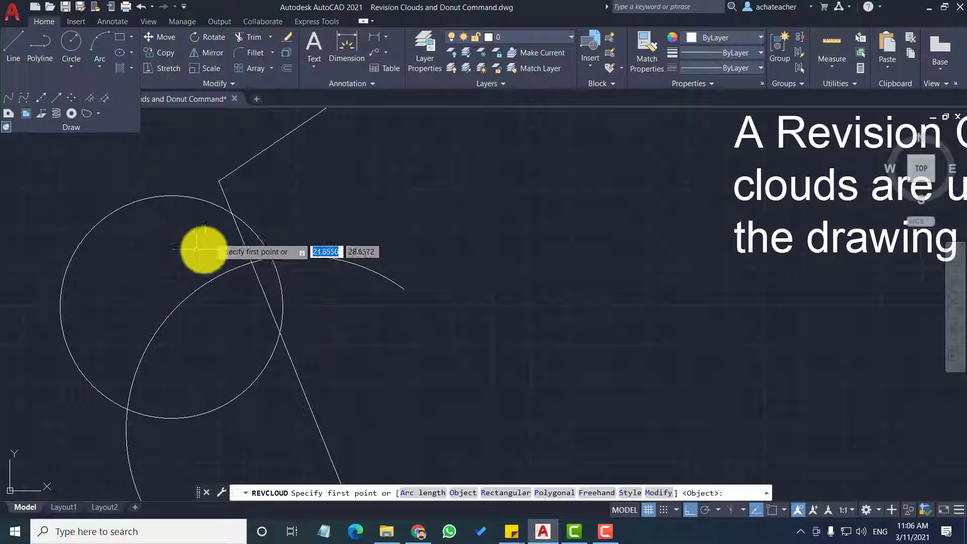
{"action": "scroll", "coordinate": [254, 275], "scroll_direction": "up", "scroll_amount": 4}
{"action": "scroll", "coordinate": [256, 274], "scroll_direction": "up", "scroll_amount": 4}
{"action": "scroll", "coordinate": [287, 270], "scroll_direction": "down", "scroll_amount": 8}
{"action": "scroll", "coordinate": [257, 238], "scroll_direction": "up", "scroll_amount": 8}
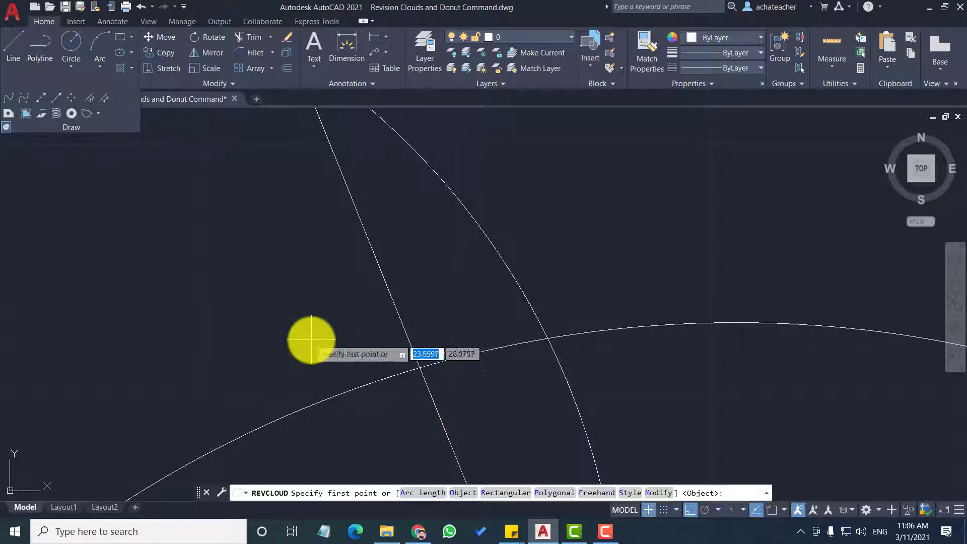
{"action": "left_click", "coordinate": [313, 340]}
{"action": "scroll", "coordinate": [323, 275], "scroll_direction": "down", "scroll_amount": 5}
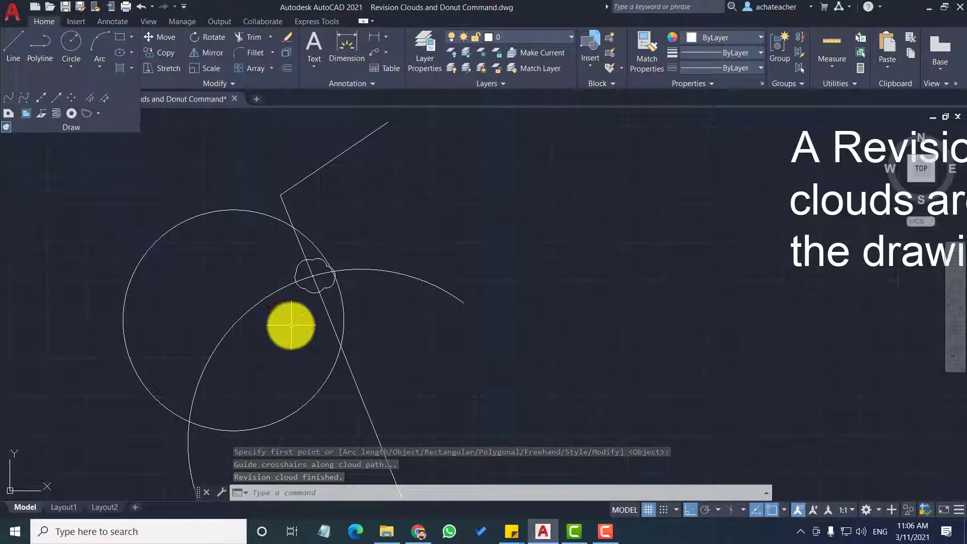
{"action": "scroll", "coordinate": [281, 274], "scroll_direction": "down", "scroll_amount": 6}
{"action": "scroll", "coordinate": [243, 272], "scroll_direction": "up", "scroll_amount": 6}
{"action": "scroll", "coordinate": [211, 195], "scroll_direction": "up", "scroll_amount": 6}
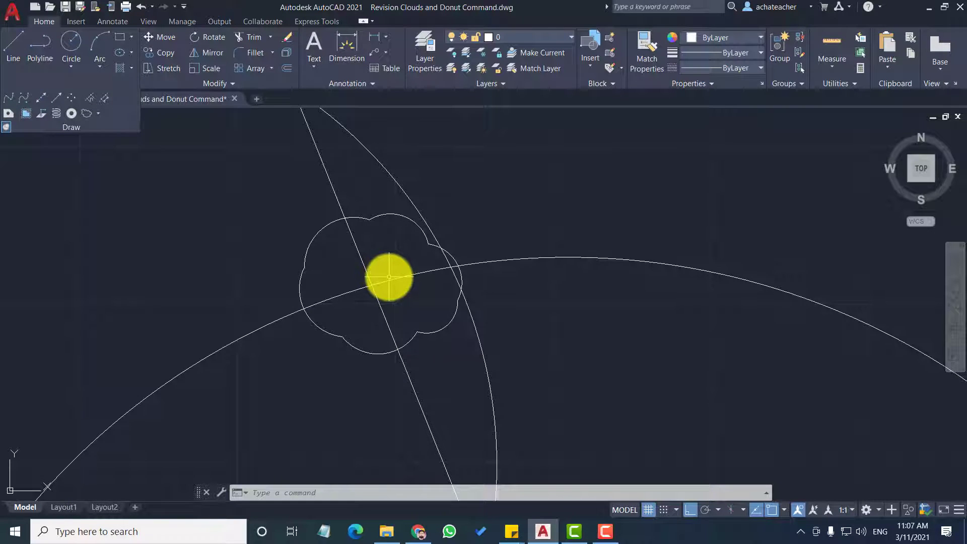
Draw an open freehand revision cloud in the empty area beside the arc, ending it with the arc direction reversed.
{"action": "scroll", "coordinate": [257, 233], "scroll_direction": "down", "scroll_amount": 5}
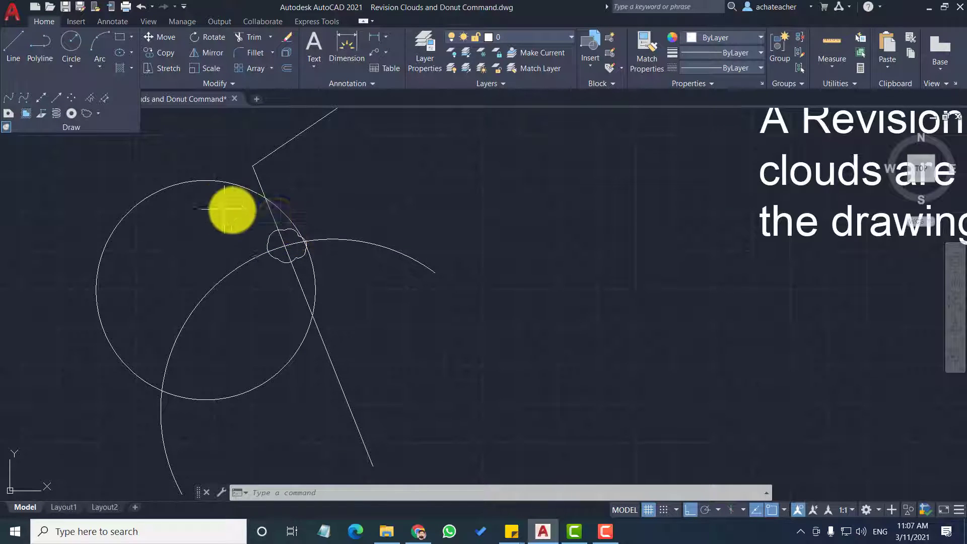
{"action": "left_click", "coordinate": [98, 114]}
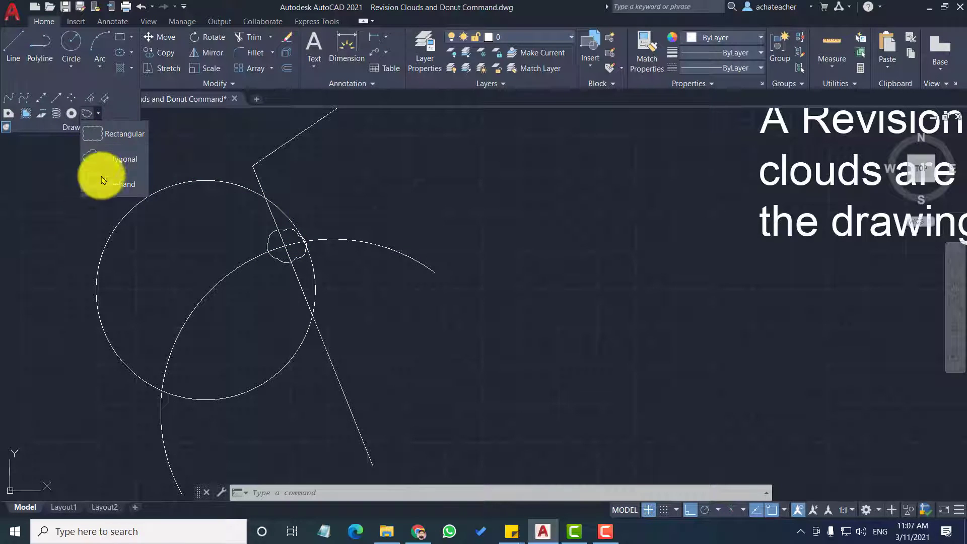
{"action": "left_click", "coordinate": [106, 185]}
{"action": "left_click", "coordinate": [504, 340]}
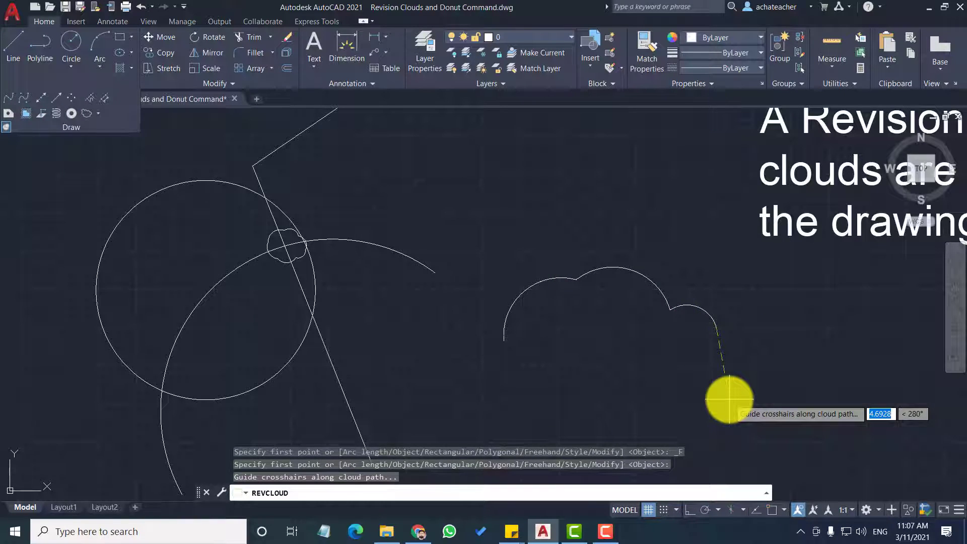
{"action": "key", "text": "Return"}
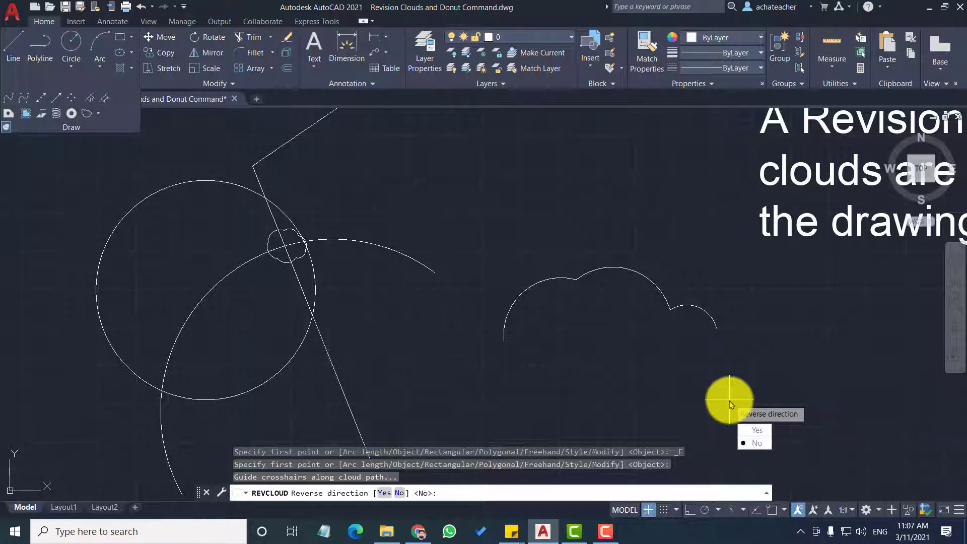
{"action": "left_click", "coordinate": [758, 432]}
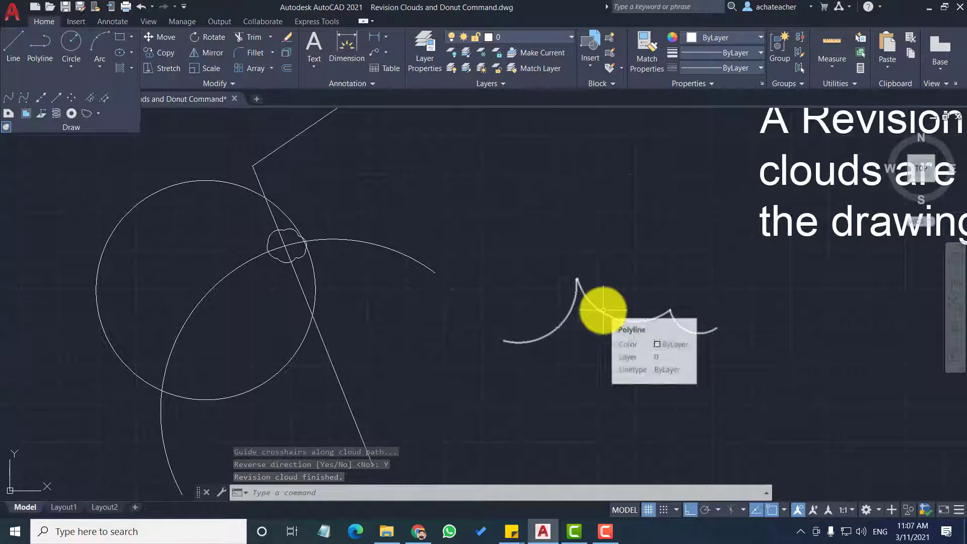
Erase the open freehand revision cloud with the reversed arcs.
{"action": "left_click", "coordinate": [632, 291]}
{"action": "left_click", "coordinate": [591, 338]}
{"action": "key", "text": "Delete"}
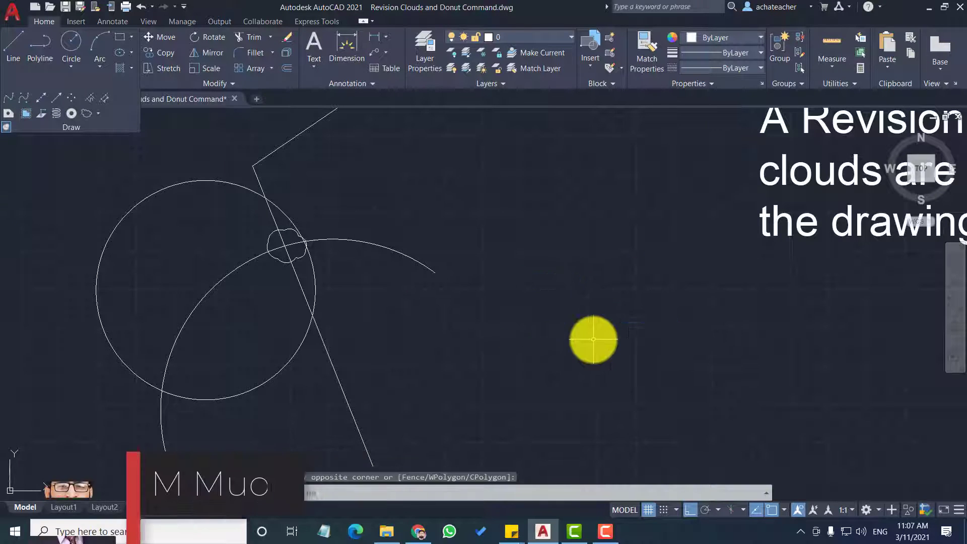
Draw a rectangular revision cloud in the empty area beside the arc.
{"action": "left_click", "coordinate": [98, 114]}
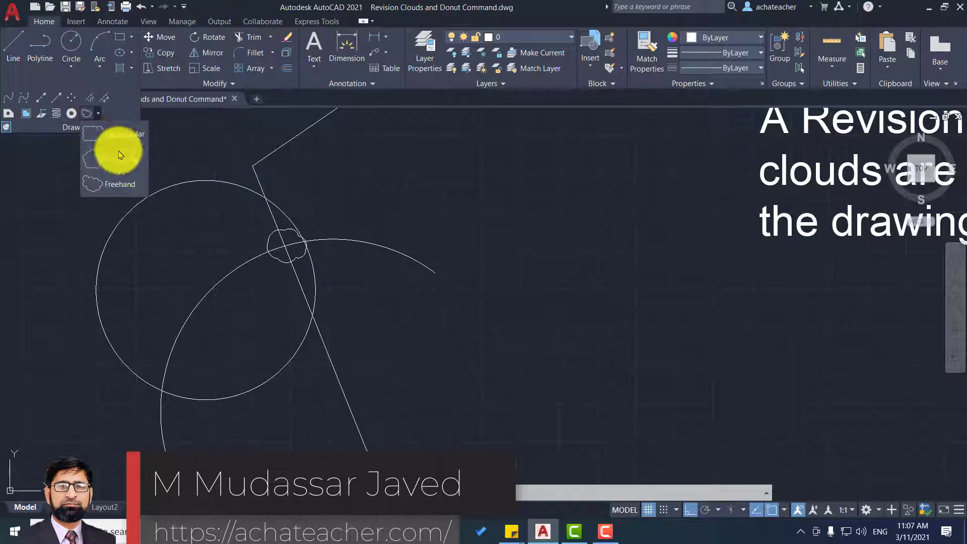
{"action": "left_click", "coordinate": [121, 135]}
{"action": "left_click", "coordinate": [524, 256]}
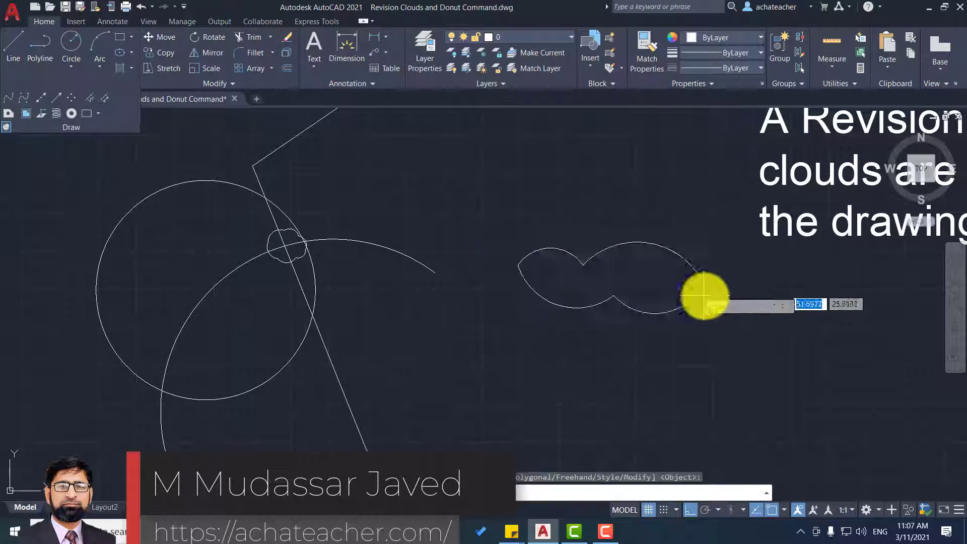
{"action": "left_click", "coordinate": [736, 386]}
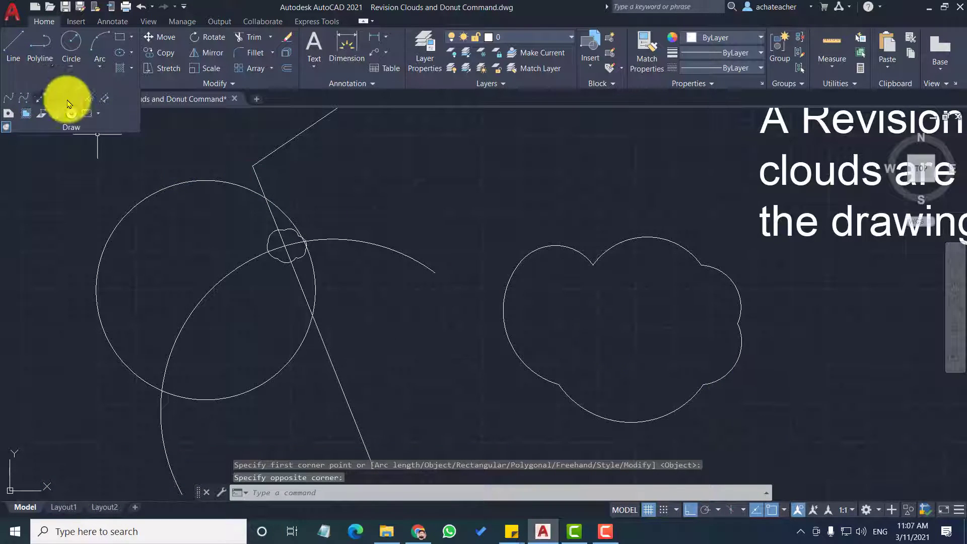
Draw a polygonal revision cloud through five points in the empty area below the coordinate origin.
{"action": "left_click", "coordinate": [99, 116]}
{"action": "left_click", "coordinate": [108, 161]}
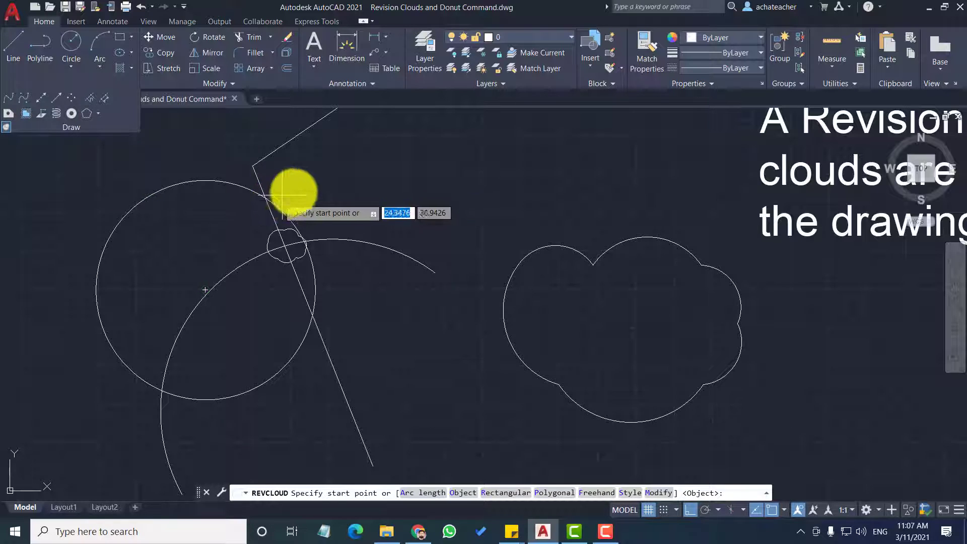
{"action": "scroll", "coordinate": [352, 222], "scroll_direction": "down", "scroll_amount": 6}
{"action": "left_click", "coordinate": [231, 389]}
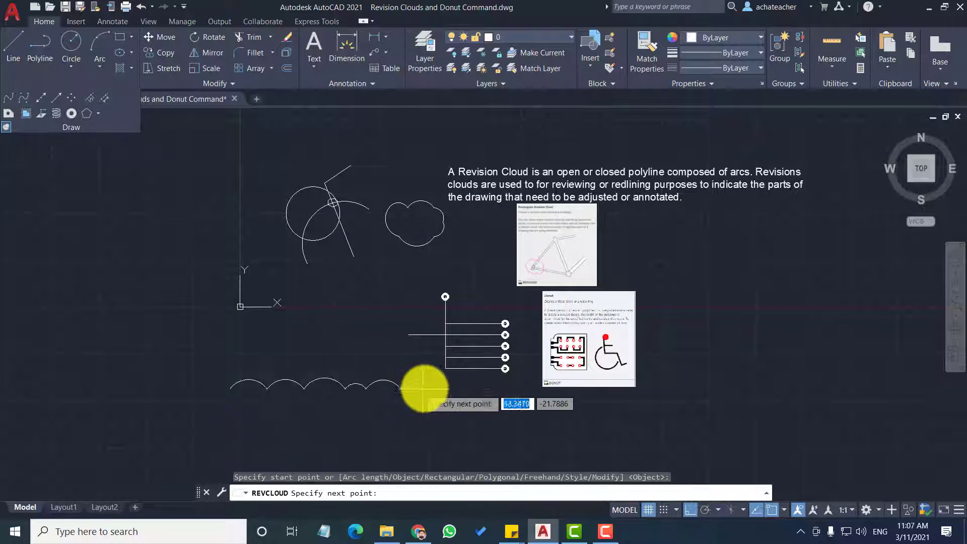
{"action": "left_click", "coordinate": [444, 389]}
{"action": "left_click", "coordinate": [400, 443]}
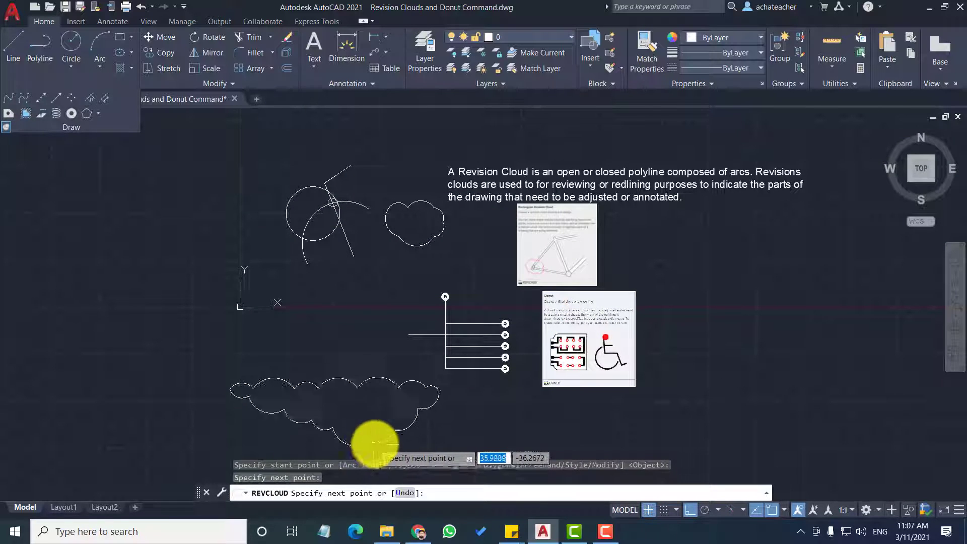
{"action": "left_click", "coordinate": [261, 437]}
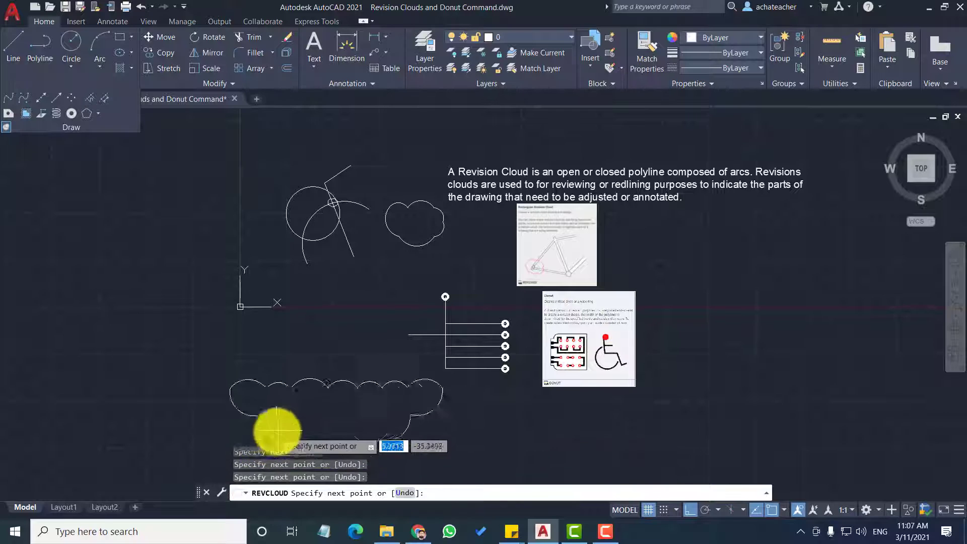
{"action": "left_click", "coordinate": [320, 411]}
{"action": "key", "text": "Return"}
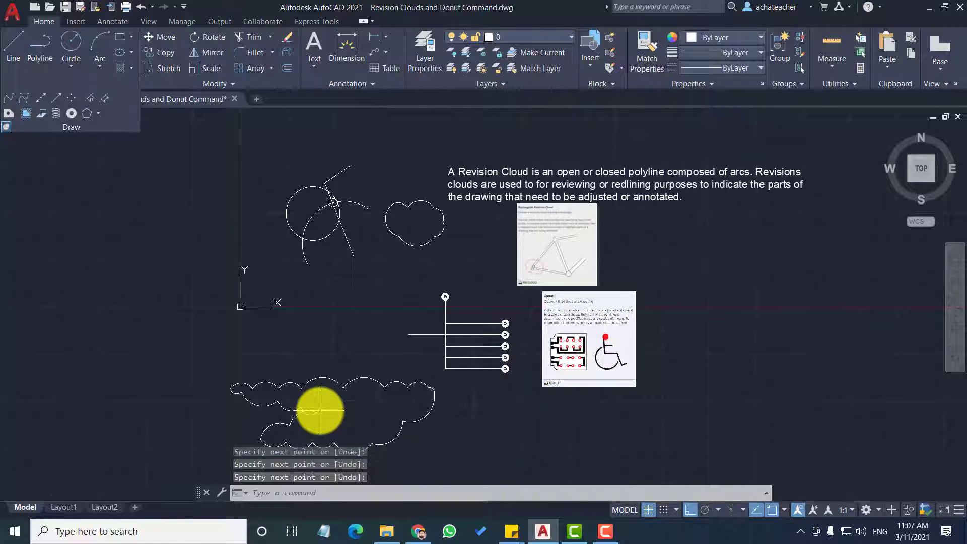
Erase the polygonal and rectangular revision clouds, keeping the small cloud at the line and arc crossing.
{"action": "left_click", "coordinate": [347, 382]}
{"action": "key", "text": "Delete"}
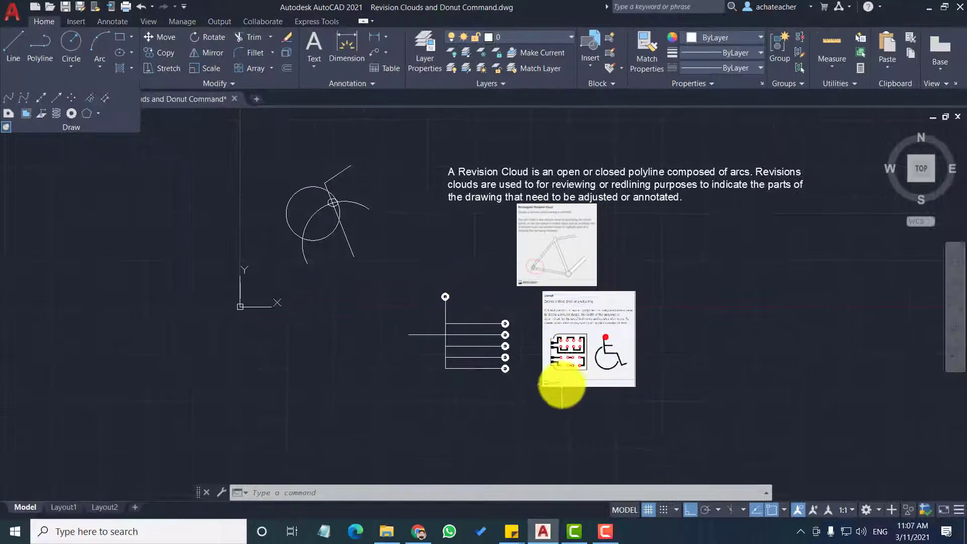
{"action": "scroll", "coordinate": [562, 386], "scroll_direction": "up", "scroll_amount": 4}
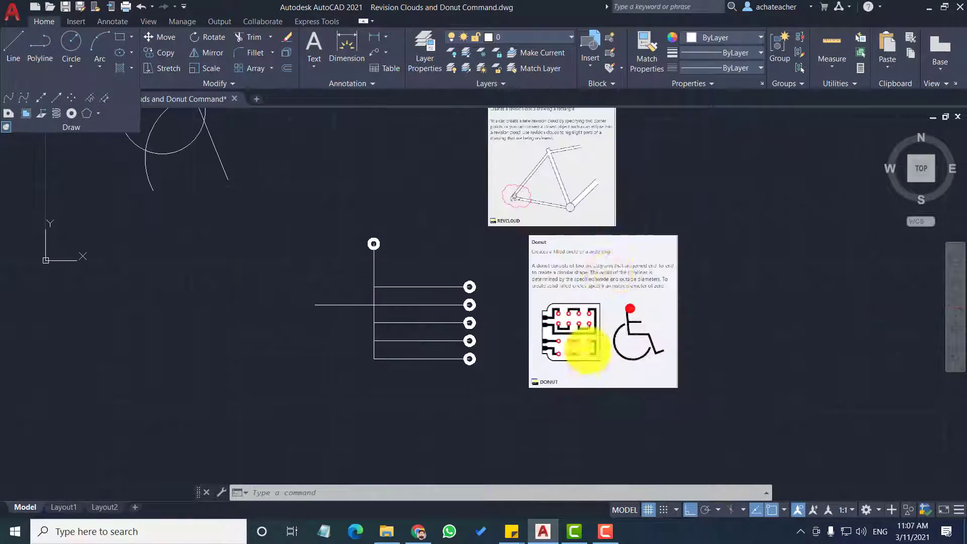
Examine the Donut reference picture and the existing donuts at the ends of the horizontal lines.
{"action": "left_click", "coordinate": [260, 229]}
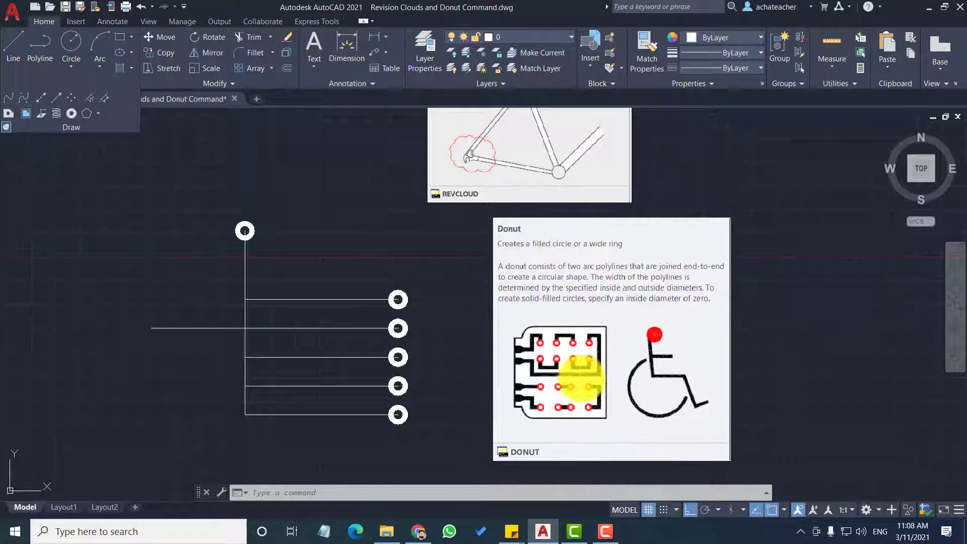
{"action": "scroll", "coordinate": [610, 428], "scroll_direction": "up", "scroll_amount": 2}
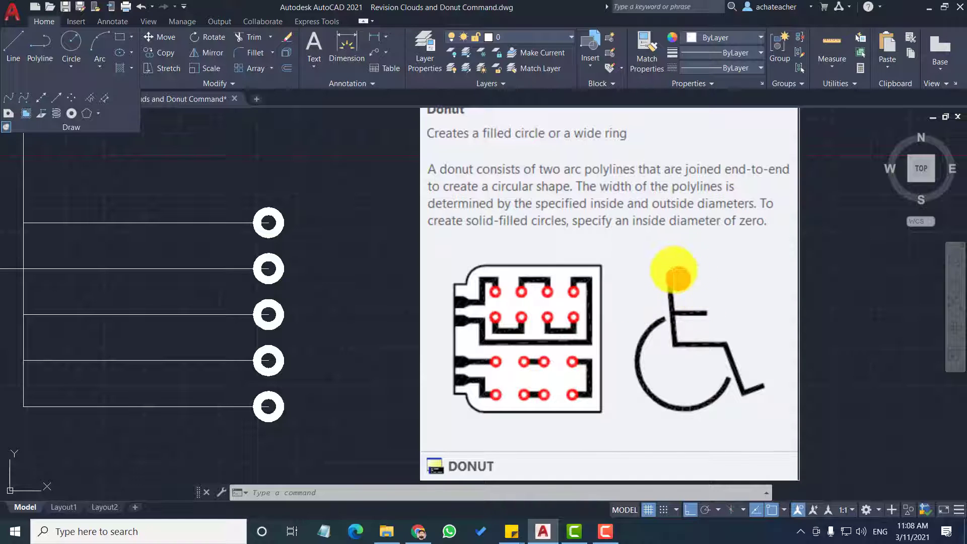
{"action": "scroll", "coordinate": [748, 270], "scroll_direction": "down", "scroll_amount": 6}
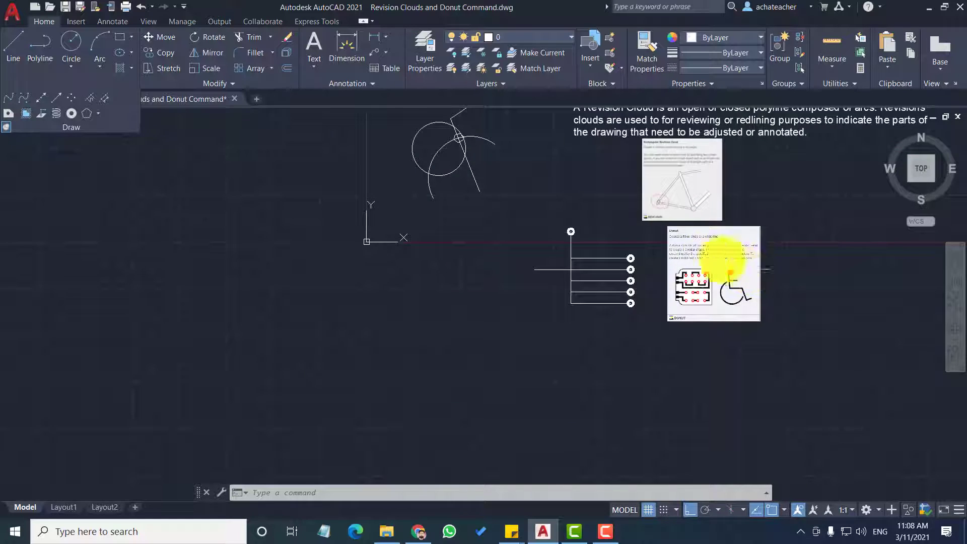
{"action": "scroll", "coordinate": [642, 242], "scroll_direction": "up", "scroll_amount": 6}
{"action": "scroll", "coordinate": [594, 264], "scroll_direction": "up", "scroll_amount": 6}
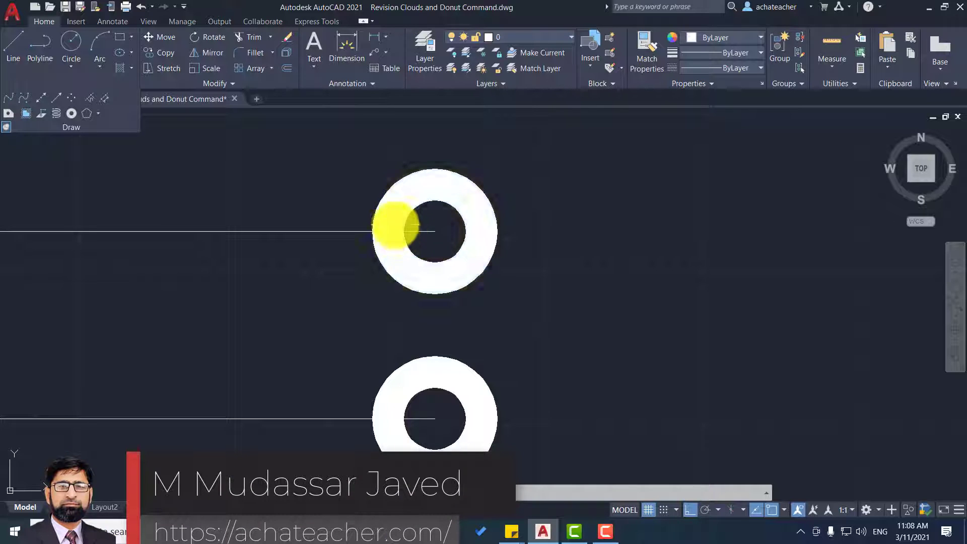
{"action": "scroll", "coordinate": [403, 227], "scroll_direction": "down", "scroll_amount": 2}
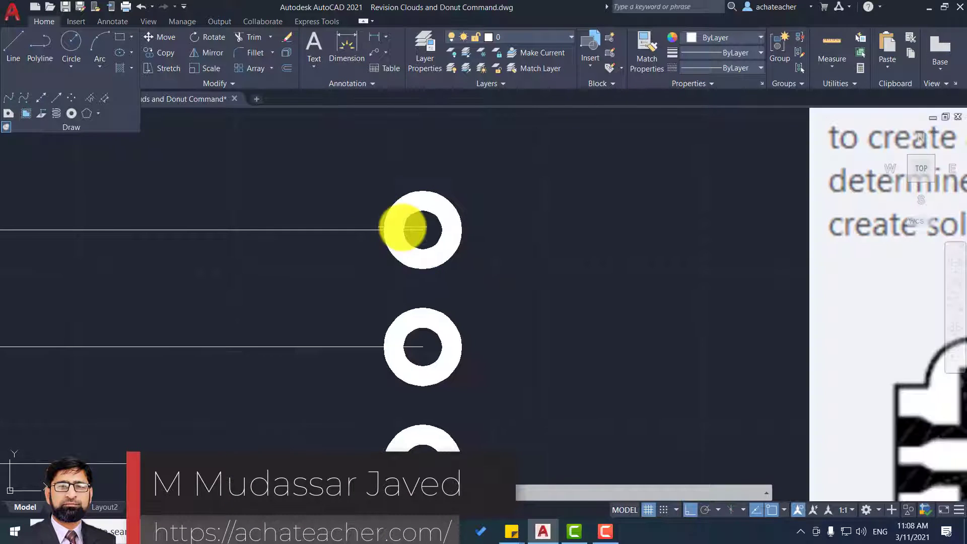
Place several donuts with inside diameter 1 and outside diameter 2 in the empty space between the line-end donuts and the reference picture.
{"action": "left_click", "coordinate": [73, 117]}
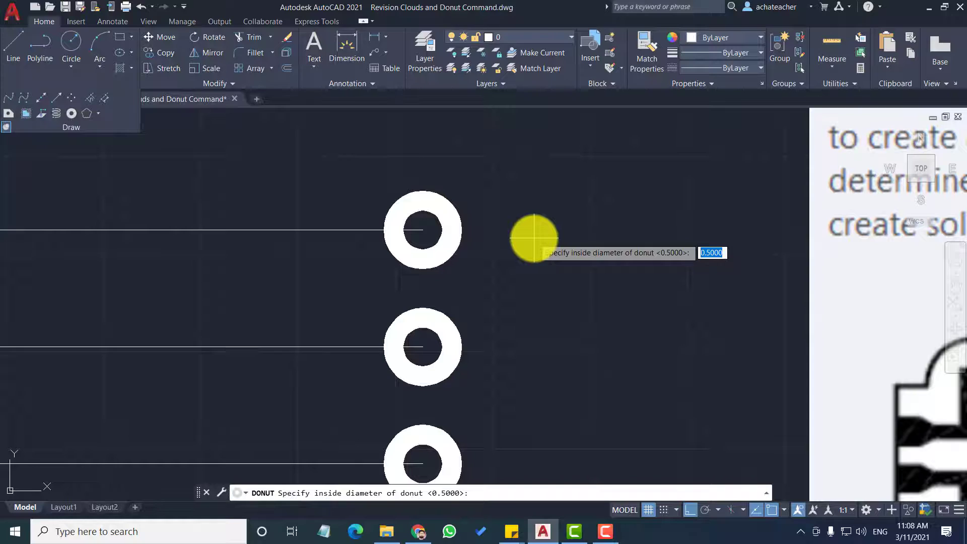
{"action": "key", "text": "Return"}
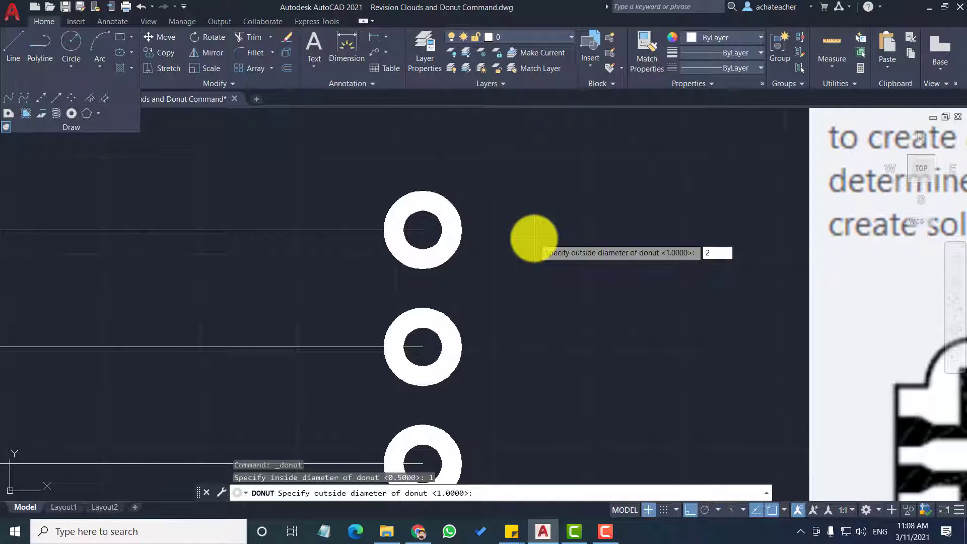
{"action": "key", "text": "Return"}
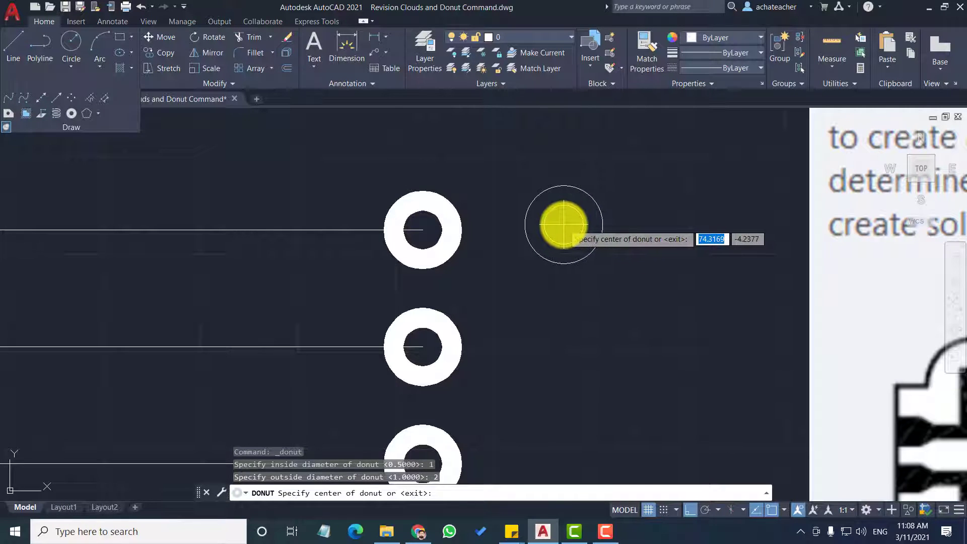
{"action": "left_click", "coordinate": [672, 285]}
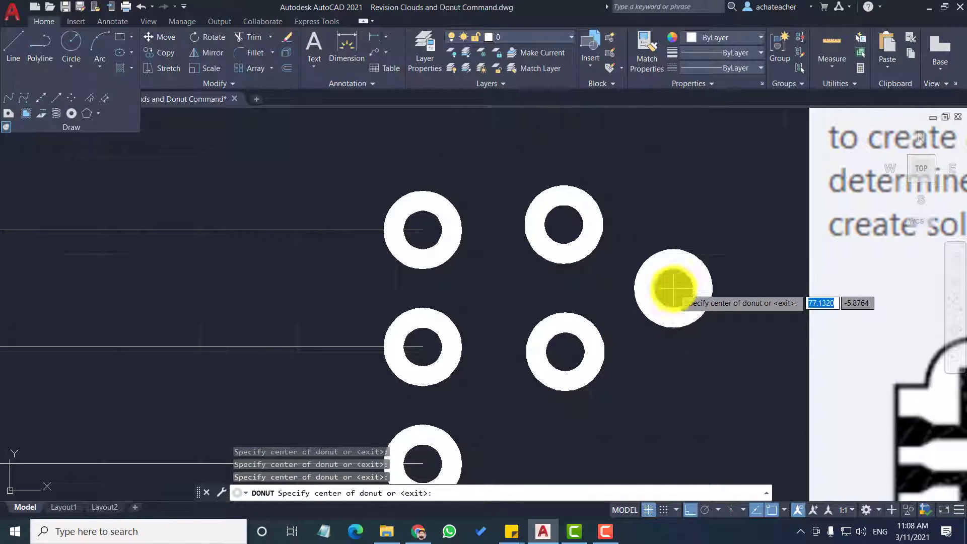
{"action": "left_click", "coordinate": [687, 400]}
{"action": "scroll", "coordinate": [642, 359], "scroll_direction": "down", "scroll_amount": 4}
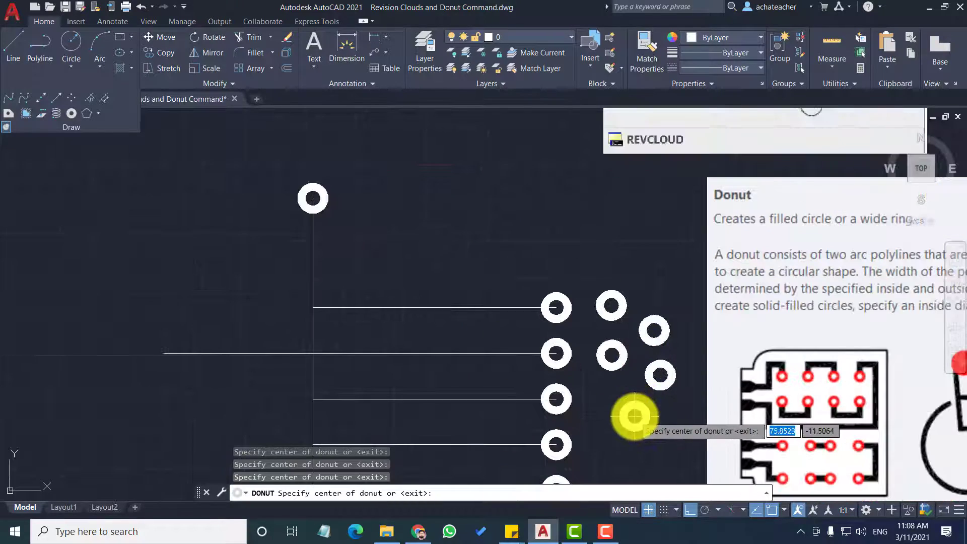